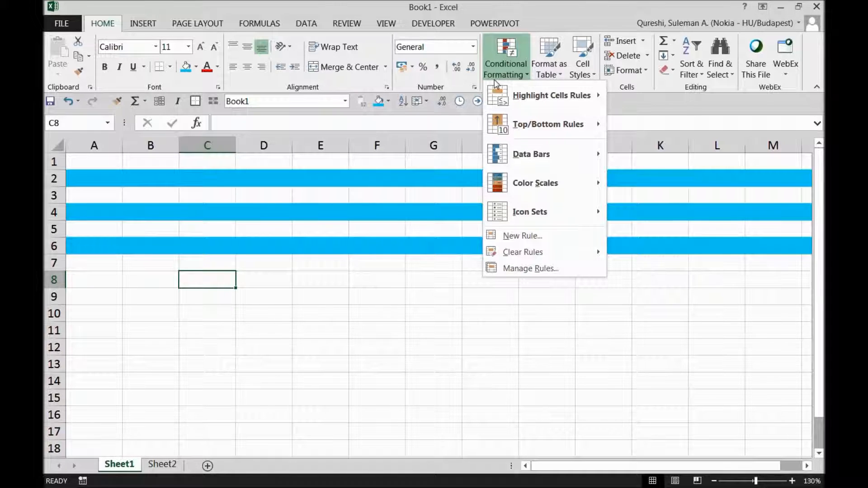
Step: Give row 8 the same blue fill as the other shaded rows
{"action": "left_click", "coordinate": [361, 176]}
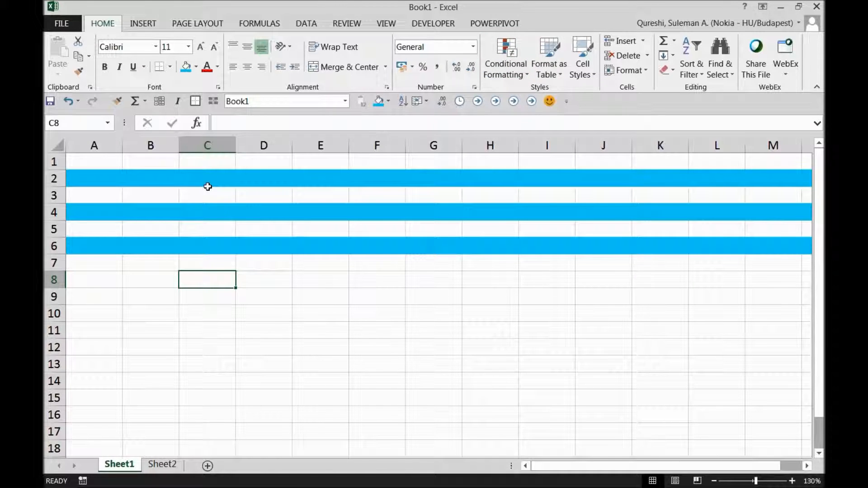
{"action": "left_click", "coordinate": [62, 280]}
{"action": "left_click", "coordinate": [378, 101]}
{"action": "left_click", "coordinate": [317, 229]}
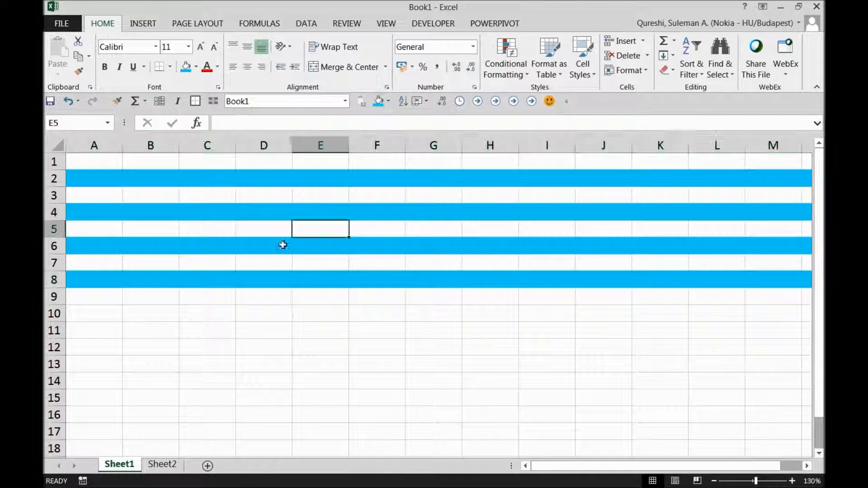
Step: Delete row 5 to show the shaded bands shifting, then undo the deletion
{"action": "left_click", "coordinate": [61, 231]}
{"action": "right_click", "coordinate": [58, 229]}
{"action": "left_click", "coordinate": [86, 337]}
{"action": "left_click", "coordinate": [219, 335]}
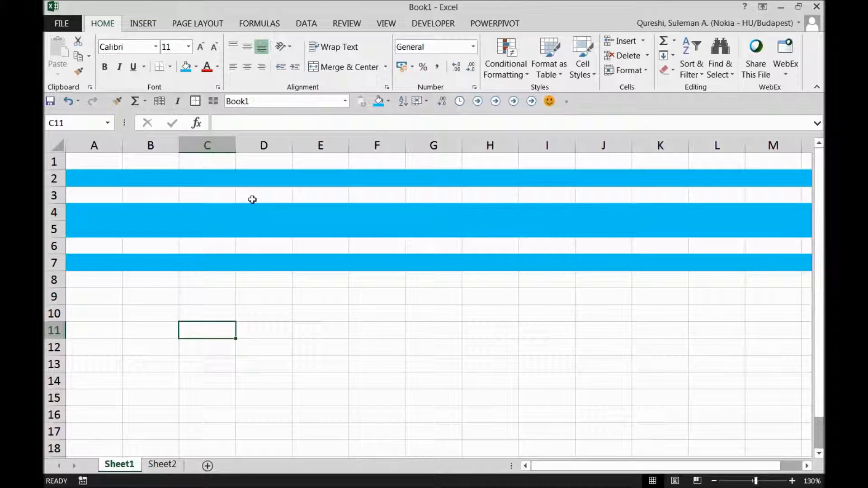
{"action": "key", "text": "ctrl+z"}
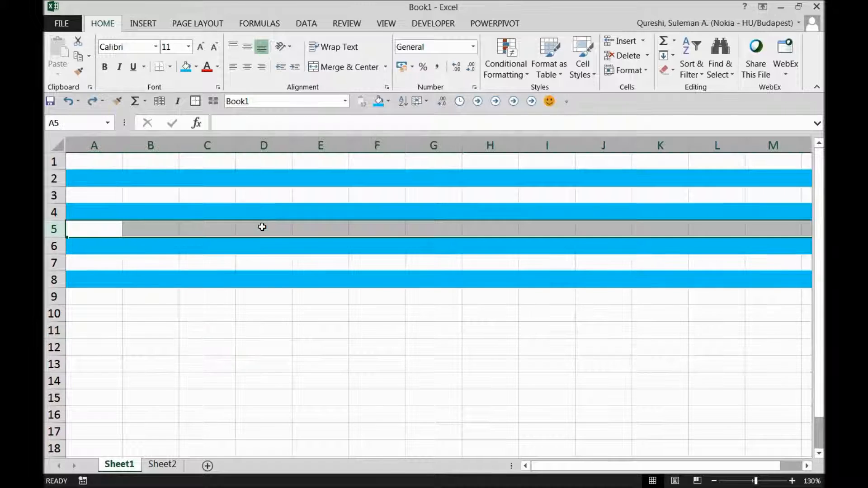
Step: Delete rows 2–11 to clear all blue fills, then select the entire worksheet
{"action": "left_click_drag", "start_coordinate": [63, 176], "coordinate": [80, 326]}
{"action": "right_click", "coordinate": [190, 279]}
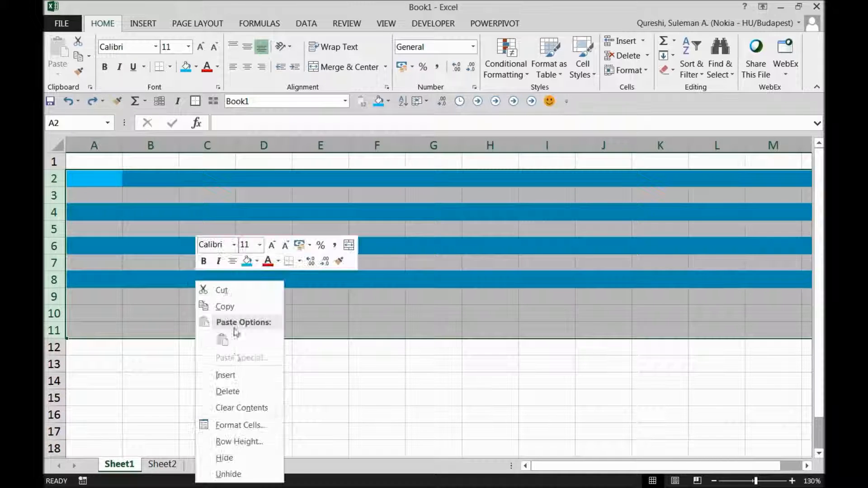
{"action": "left_click", "coordinate": [232, 392]}
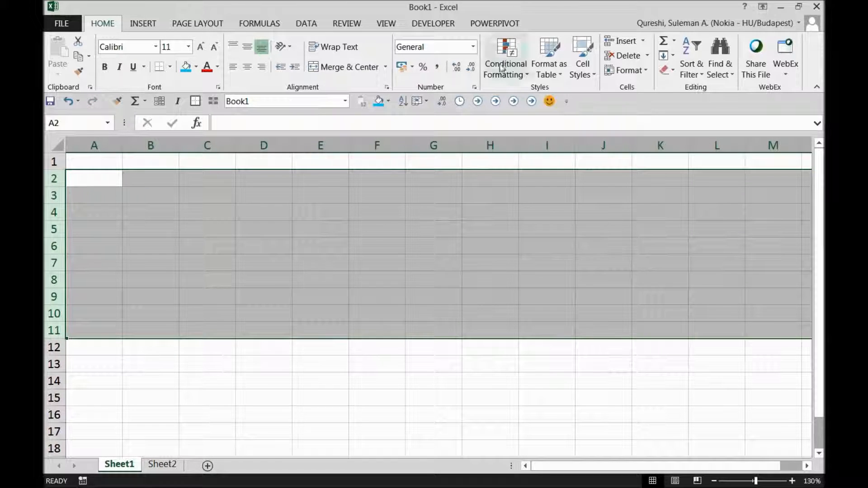
{"action": "left_click", "coordinate": [457, 217]}
{"action": "left_click", "coordinate": [57, 146]}
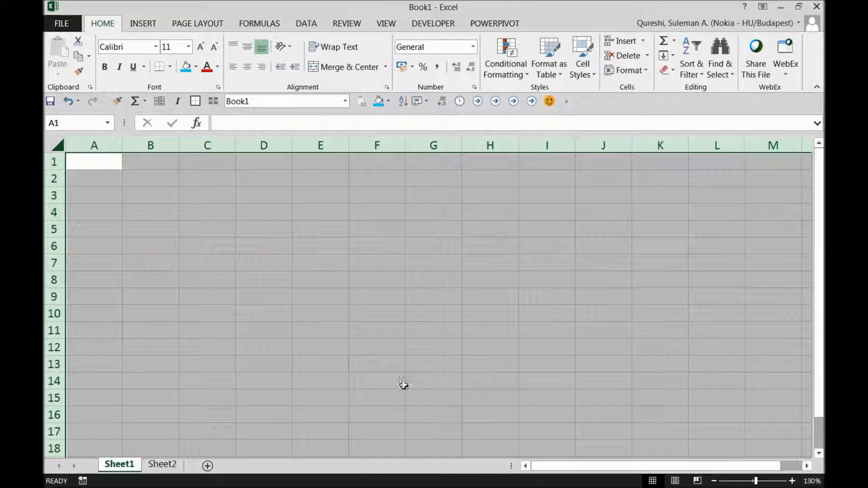
Step: Create a new conditional formatting rule using 'Use a formula to determine which cells to format'
{"action": "left_click", "coordinate": [525, 74]}
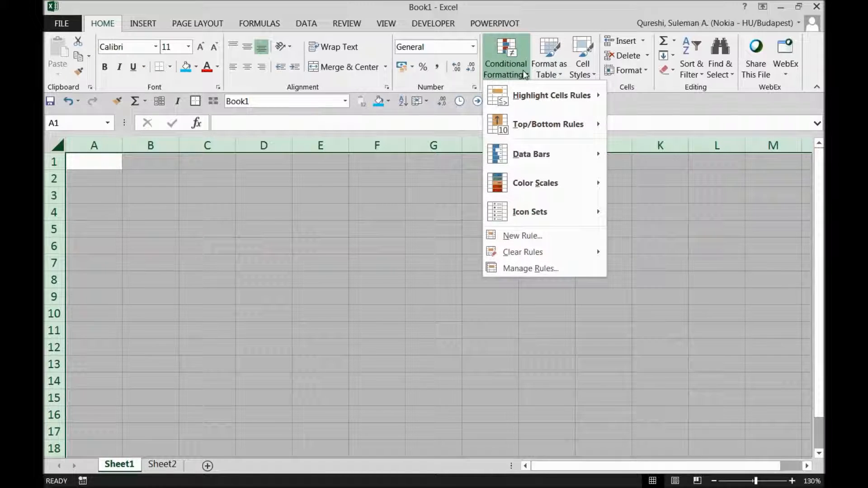
{"action": "left_click", "coordinate": [506, 68]}
{"action": "left_click", "coordinate": [502, 66]}
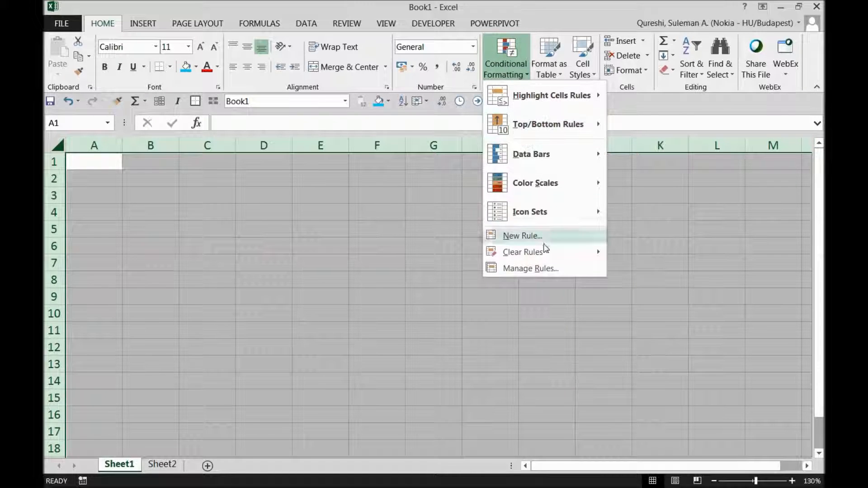
{"action": "left_click", "coordinate": [538, 236]}
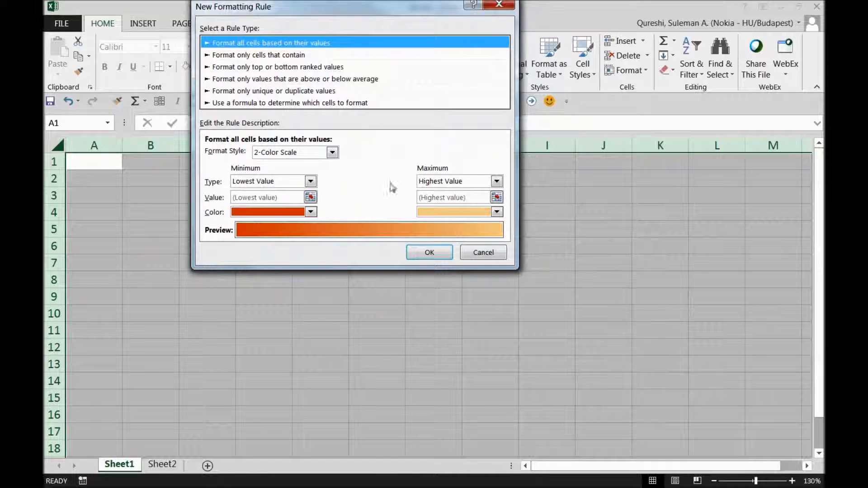
{"action": "left_click", "coordinate": [264, 104]}
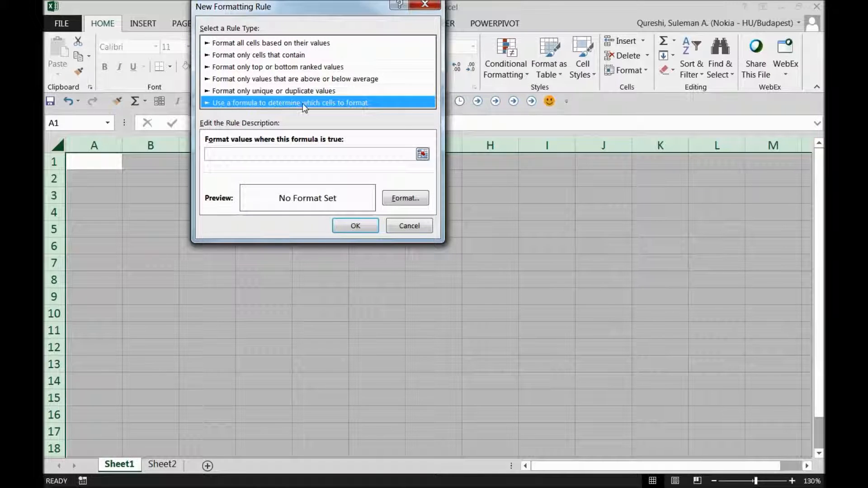
{"action": "left_click", "coordinate": [231, 154]}
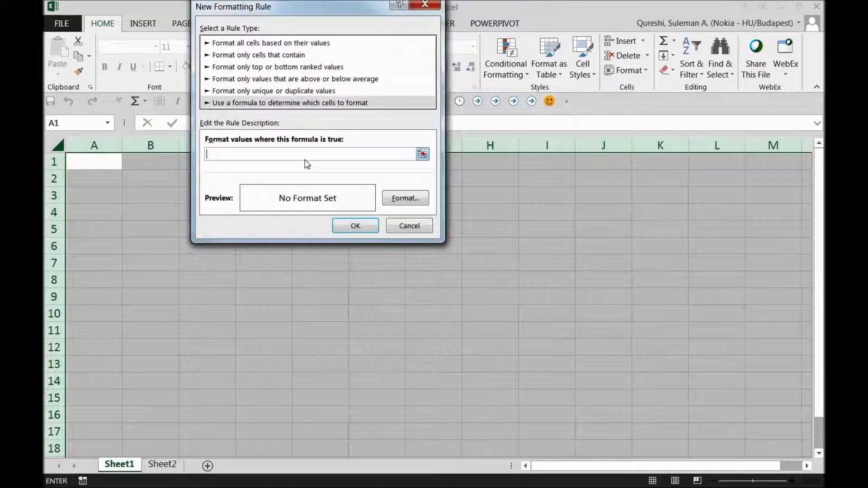
{"action": "left_click_drag", "start_coordinate": [310, 13], "coordinate": [392, 82]}
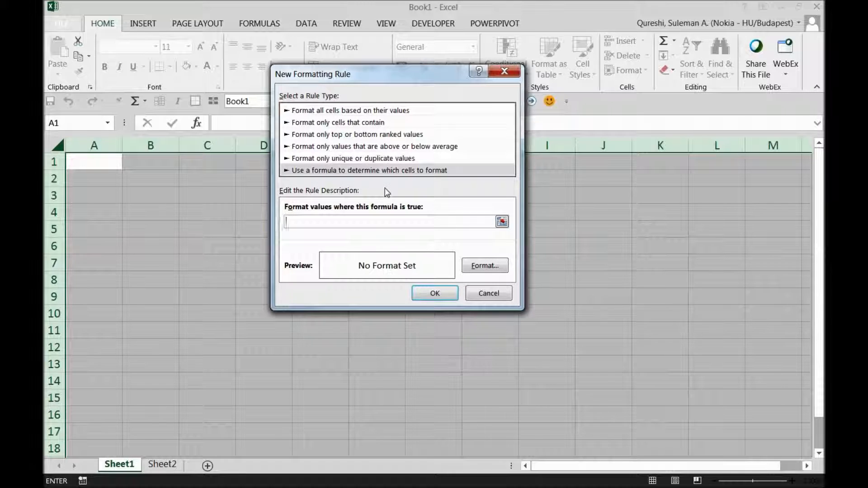
Step: Enter the rule formula =MOD(ROW(), 2)=0 with a light blue fill and apply it
{"action": "type", "text": "=mO"}
{"action": "key", "text": "BackSpace"}
{"action": "key", "text": "BackSpace"}
{"action": "type", "text": "MOD(ROW(), 2)=0"}
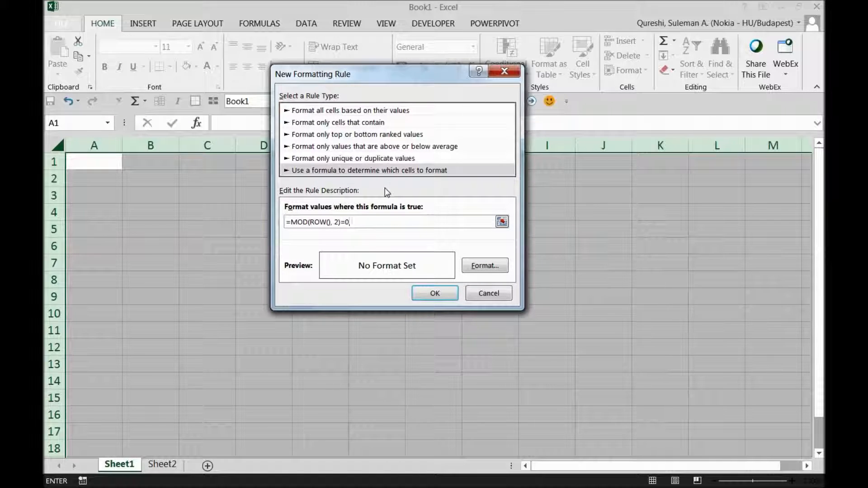
{"action": "left_click", "coordinate": [485, 265]}
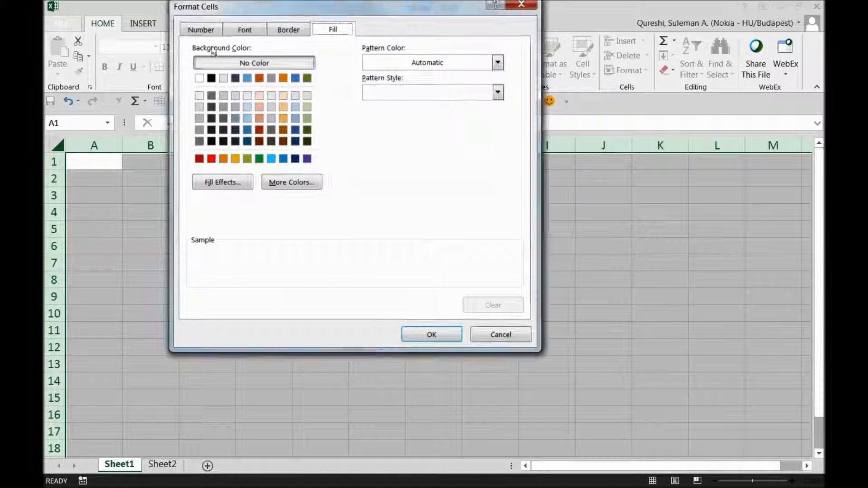
{"action": "left_click", "coordinate": [307, 118]}
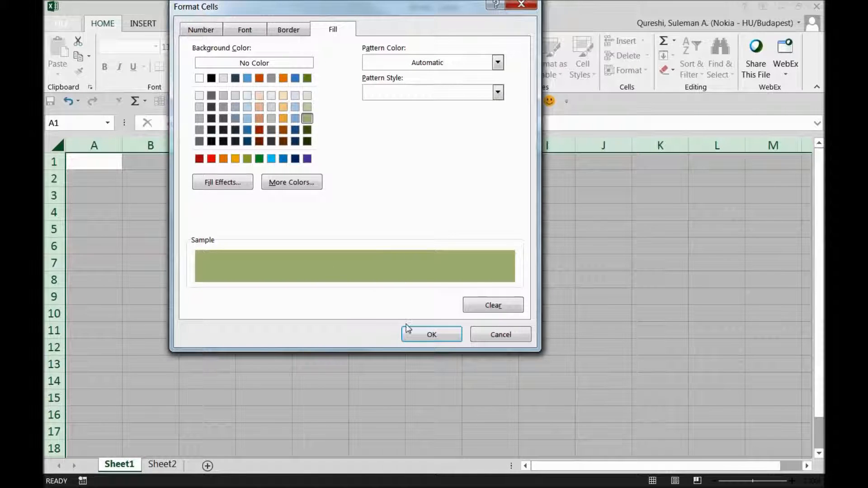
{"action": "left_click", "coordinate": [272, 159]}
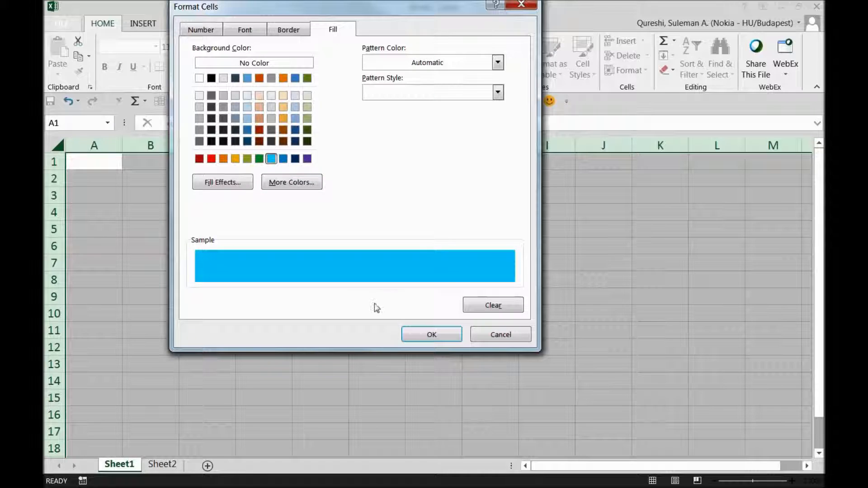
{"action": "left_click", "coordinate": [415, 333]}
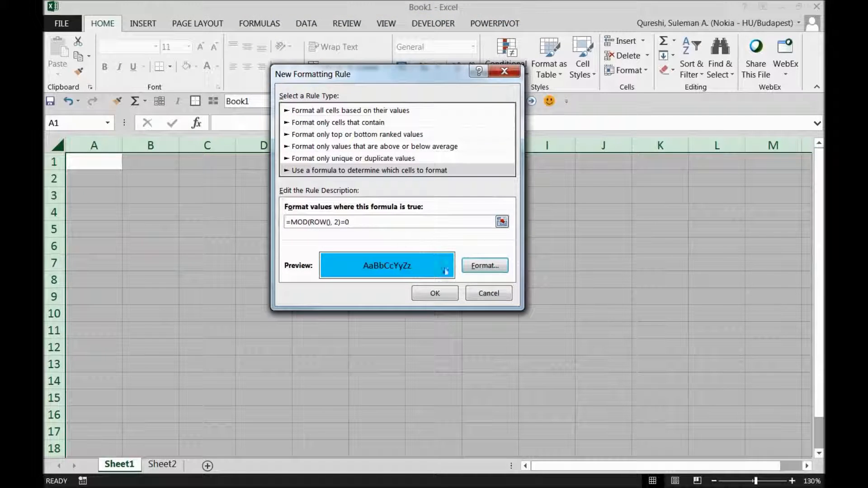
{"action": "left_click", "coordinate": [436, 293]}
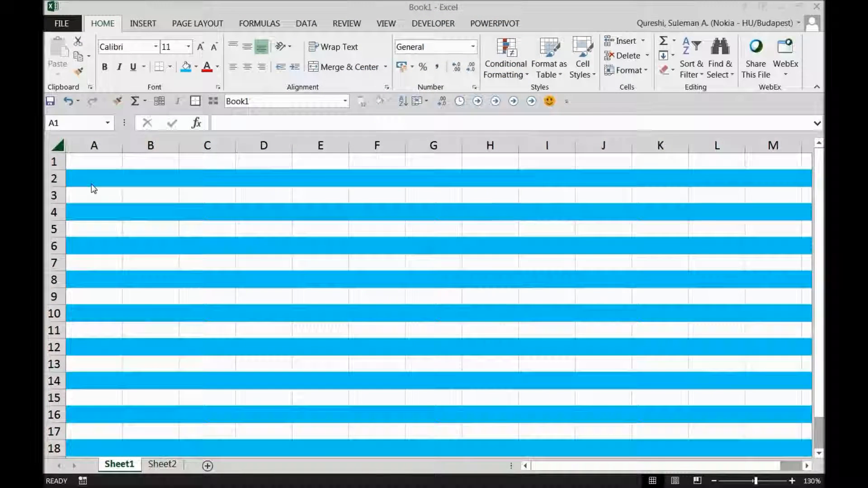
Step: Clear the whole-sheet selection and delete row 3
{"action": "scroll", "coordinate": [208, 290], "scroll_direction": "down", "scroll_amount": 16}
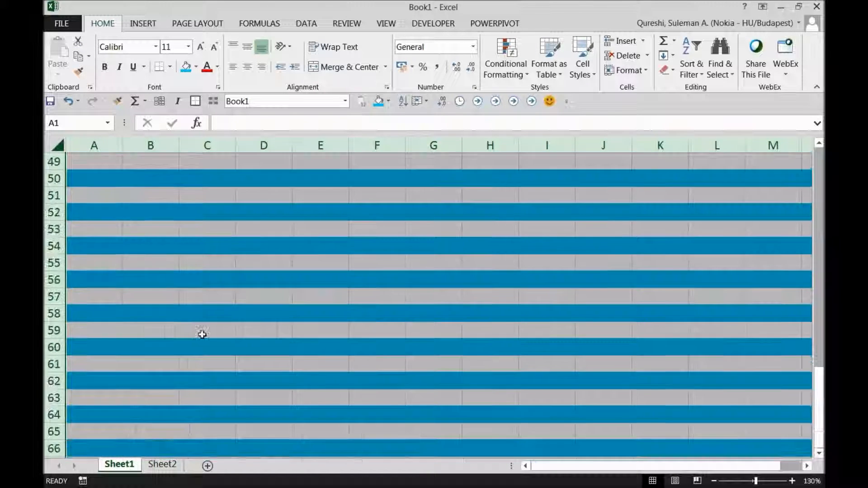
{"action": "scroll", "coordinate": [202, 334], "scroll_direction": "up", "scroll_amount": 9}
{"action": "left_click", "coordinate": [168, 229]}
{"action": "scroll", "coordinate": [169, 229], "scroll_direction": "up", "scroll_amount": 7}
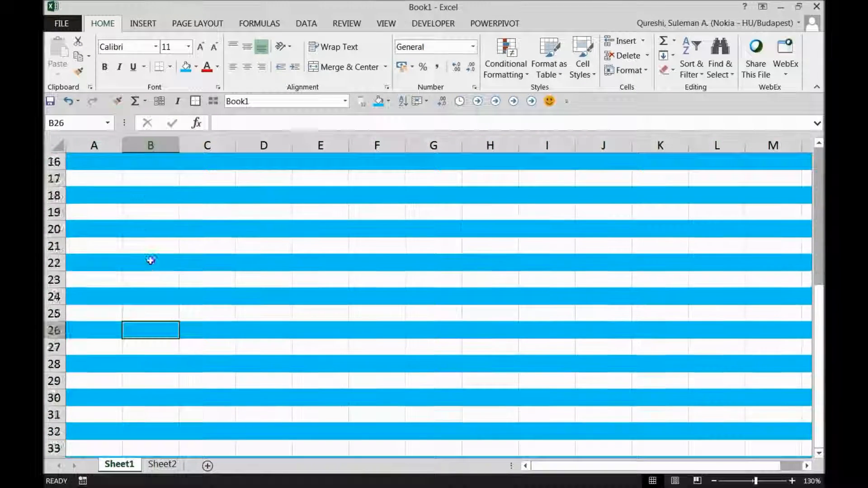
{"action": "left_click", "coordinate": [115, 195]}
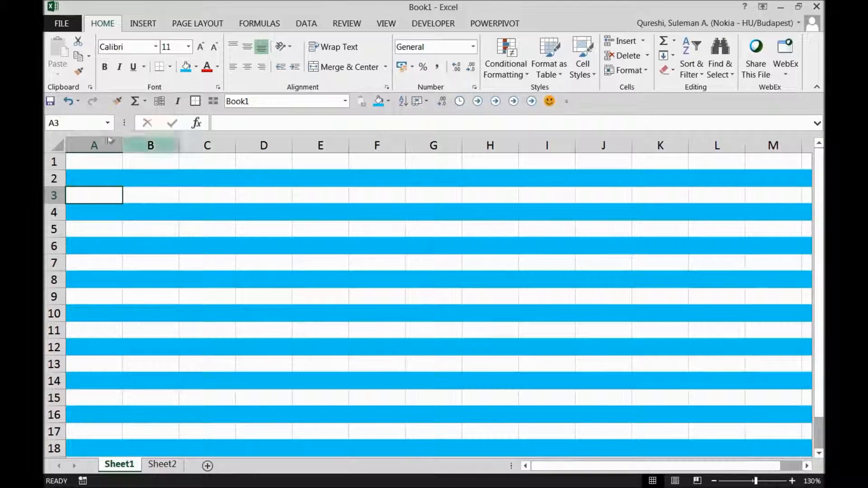
{"action": "left_click", "coordinate": [54, 194]}
{"action": "right_click", "coordinate": [54, 194]}
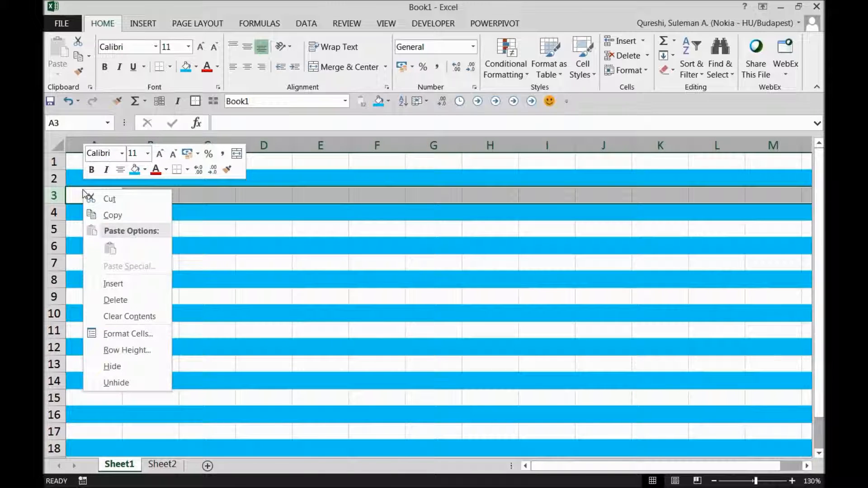
{"action": "left_click", "coordinate": [104, 300]}
Step: Check cells A1, A2, B2 and row 1 to confirm the banding still alternates from the top
{"action": "left_click", "coordinate": [73, 195]}
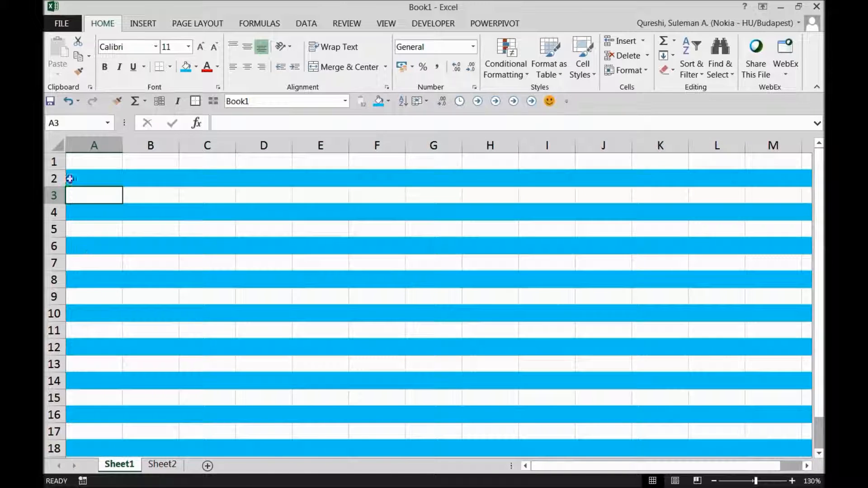
{"action": "left_click", "coordinate": [95, 178]}
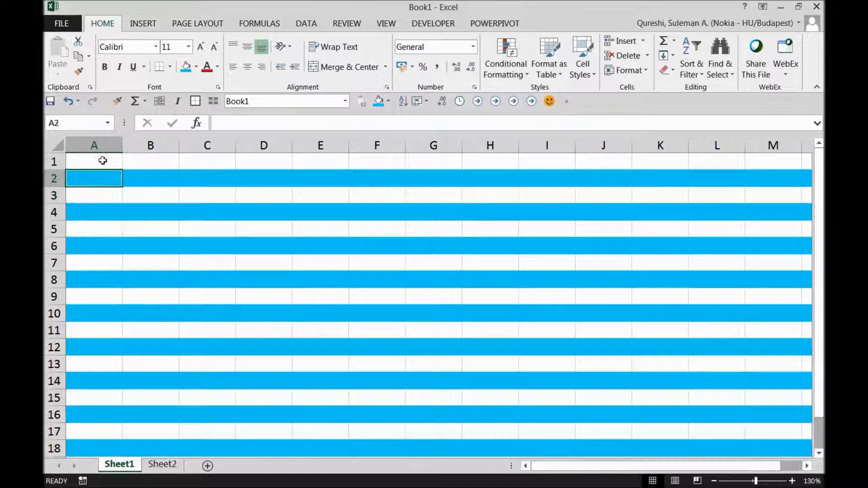
{"action": "left_click", "coordinate": [77, 166]}
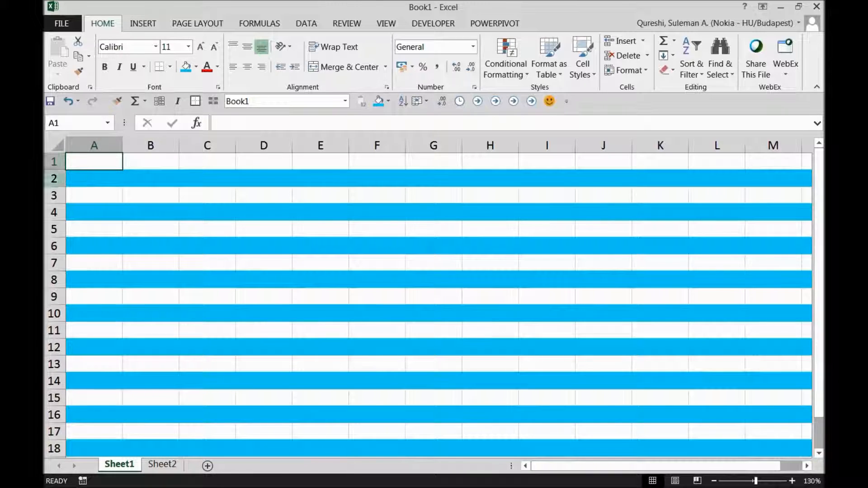
{"action": "left_click", "coordinate": [49, 159]}
{"action": "left_click", "coordinate": [133, 178]}
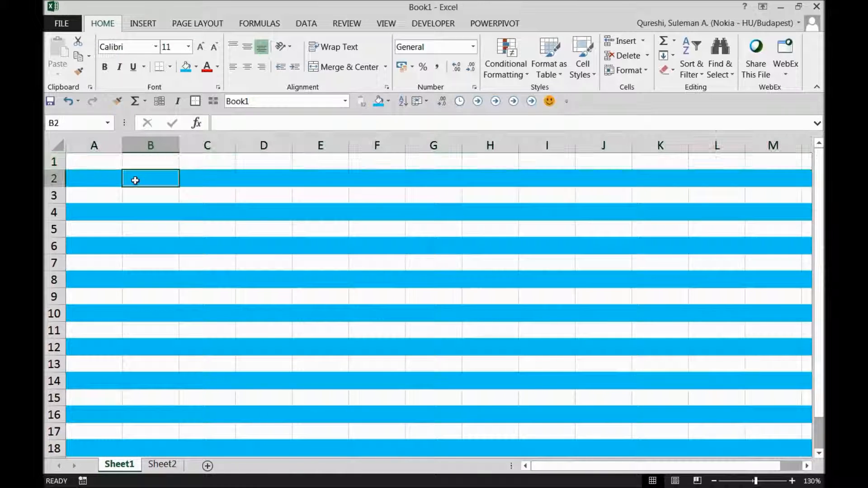
{"action": "left_click", "coordinate": [97, 172]}
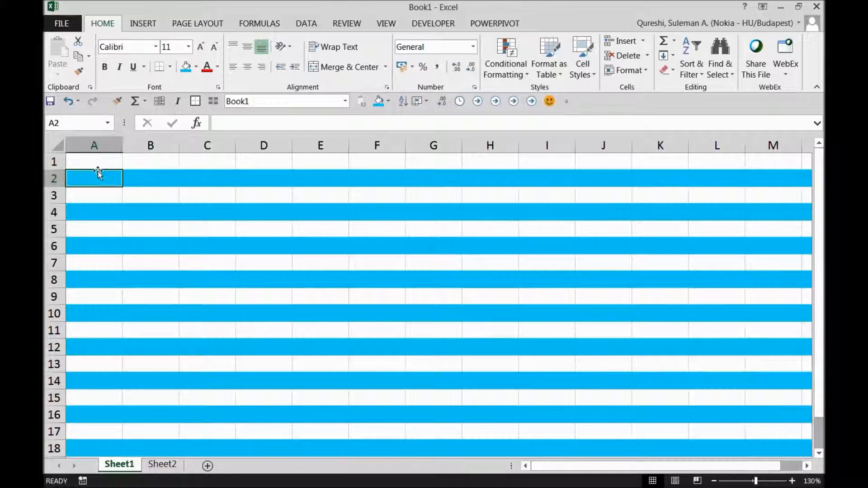
{"action": "left_click", "coordinate": [96, 165]}
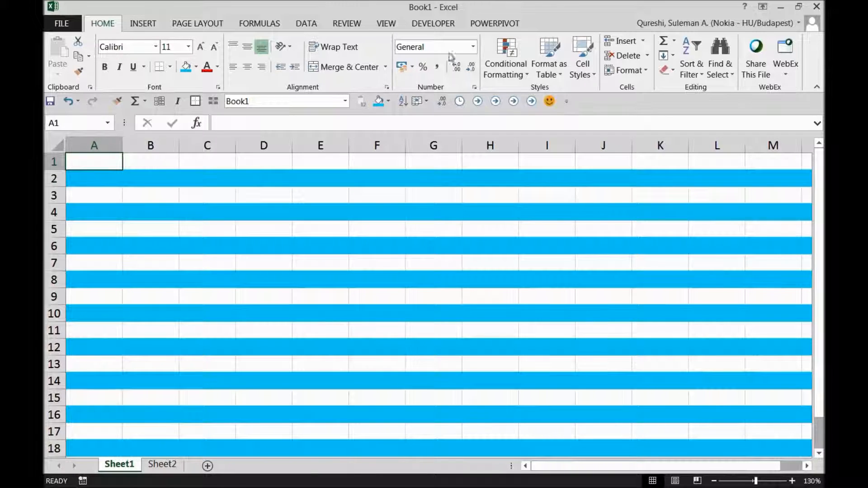
{"action": "left_click", "coordinate": [494, 68]}
Step: Open the banding rule from Manage Rules and highlight MOD, ROW() and the divisor 2 in its formula
{"action": "left_click", "coordinate": [536, 269]}
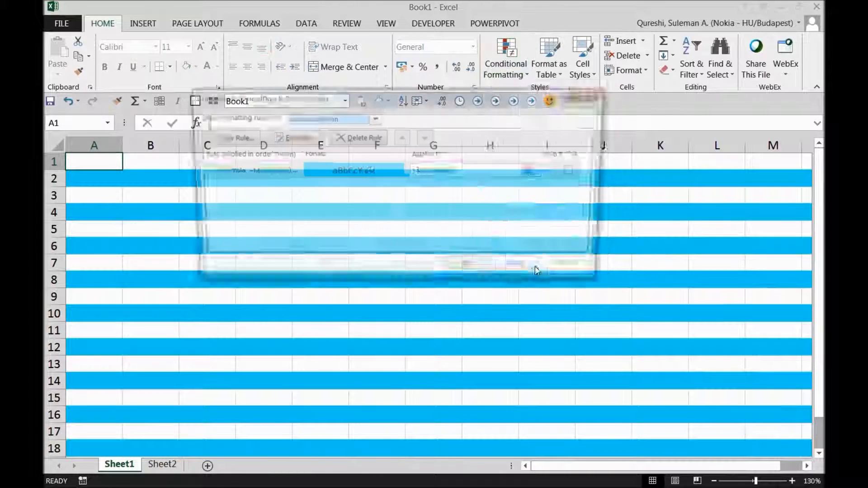
{"action": "double_click", "coordinate": [295, 173]}
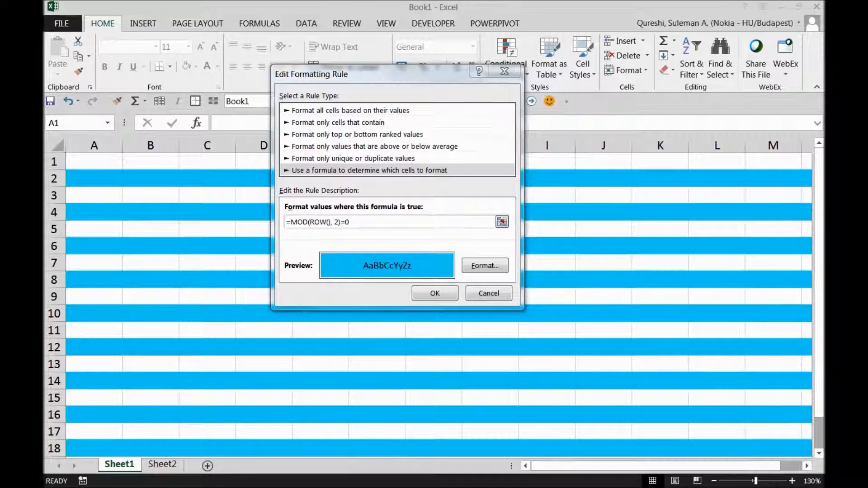
{"action": "left_click", "coordinate": [338, 222]}
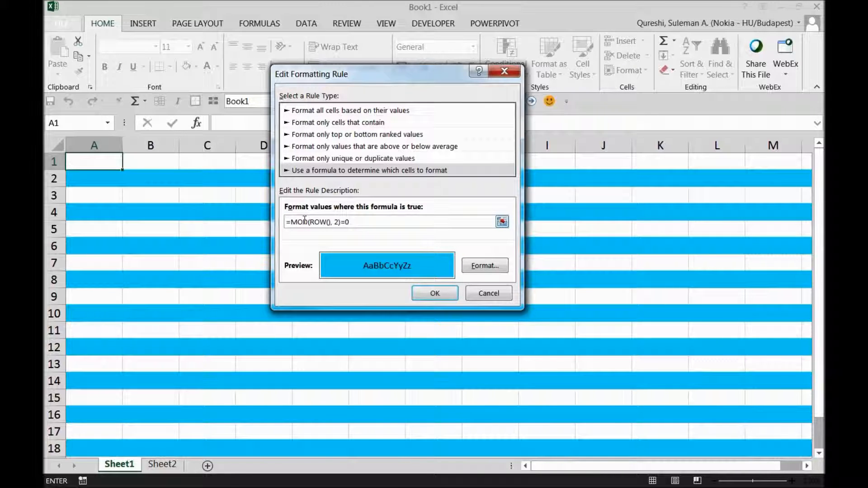
{"action": "left_click_drag", "start_coordinate": [308, 221], "coordinate": [301, 223]}
{"action": "left_click_drag", "start_coordinate": [314, 222], "coordinate": [337, 224]}
{"action": "left_click_drag", "start_coordinate": [339, 222], "coordinate": [335, 224]}
{"action": "left_click", "coordinate": [356, 224]}
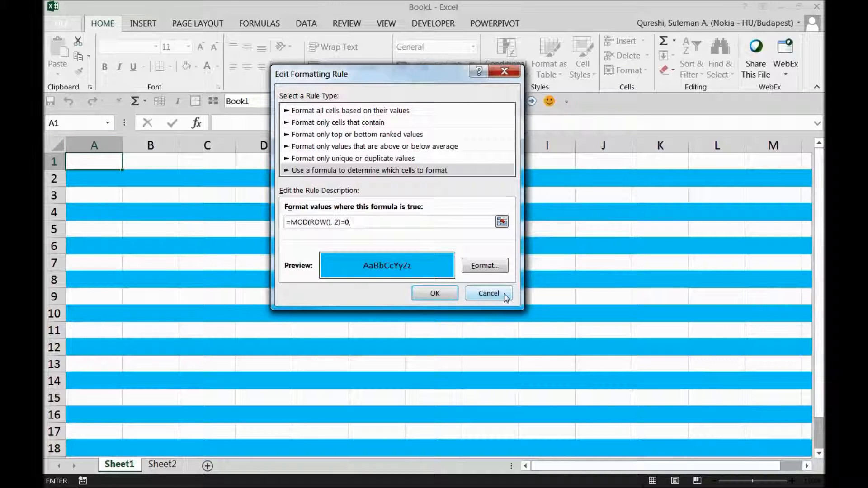
{"action": "left_click", "coordinate": [488, 294]}
Step: Close the Rules Manager and scroll down to confirm blue banding on even rows through row 183
{"action": "left_click", "coordinate": [514, 271]}
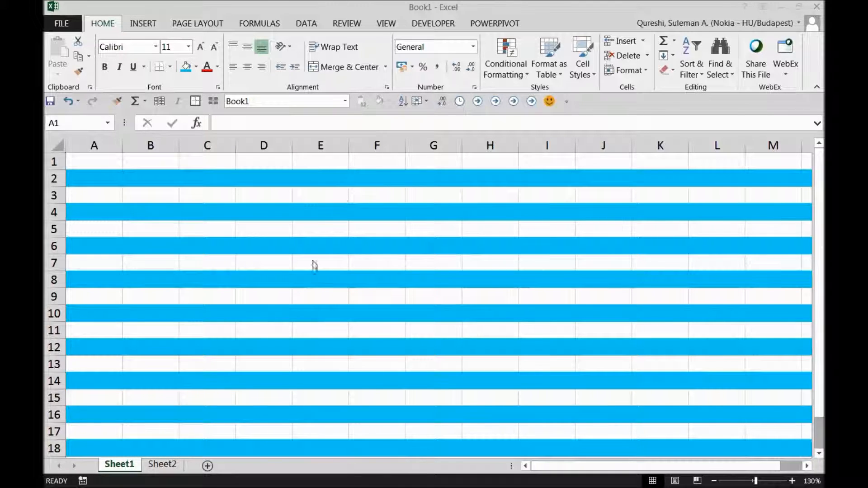
{"action": "left_click", "coordinate": [297, 237]}
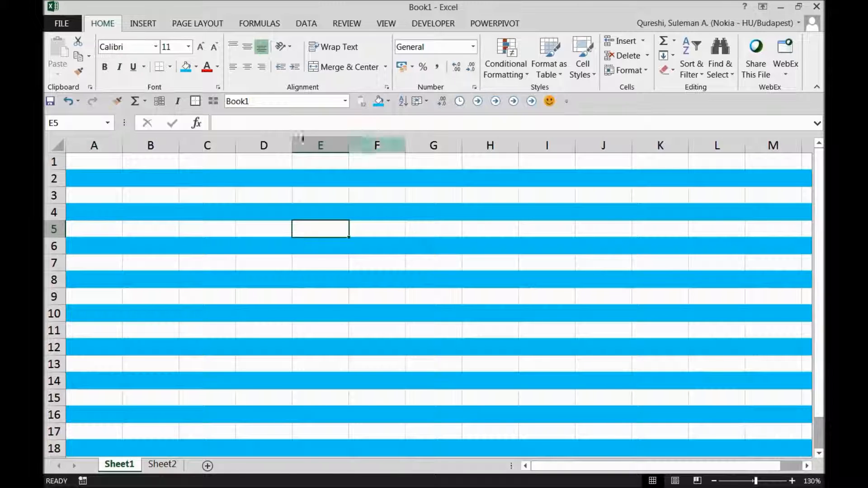
{"action": "scroll", "coordinate": [221, 315], "scroll_direction": "down", "scroll_amount": 20}
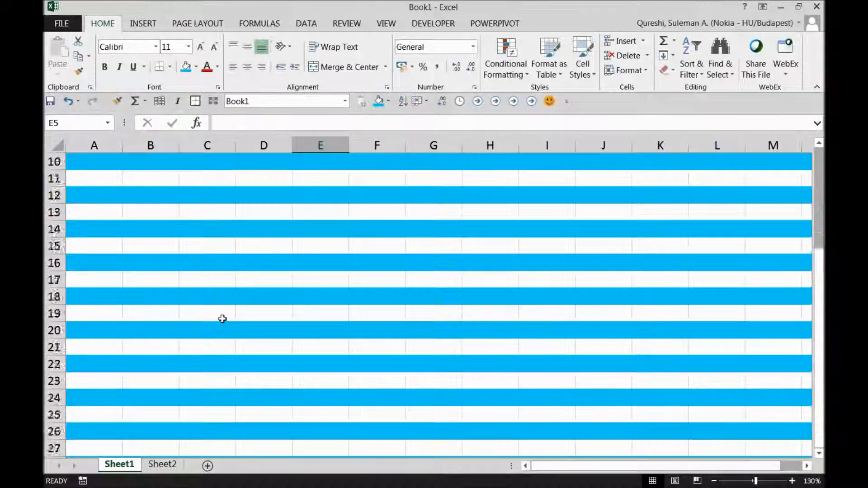
{"action": "scroll", "coordinate": [225, 328], "scroll_direction": "down", "scroll_amount": 5}
{"action": "scroll", "coordinate": [231, 326], "scroll_direction": "up", "scroll_amount": 20}
{"action": "scroll", "coordinate": [196, 223], "scroll_direction": "up", "scroll_amount": 4}
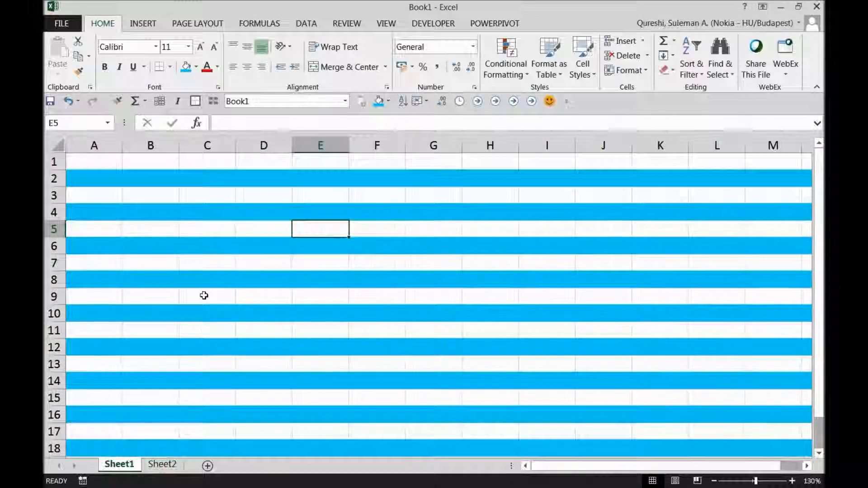
{"action": "scroll", "coordinate": [206, 308], "scroll_direction": "down", "scroll_amount": 20}
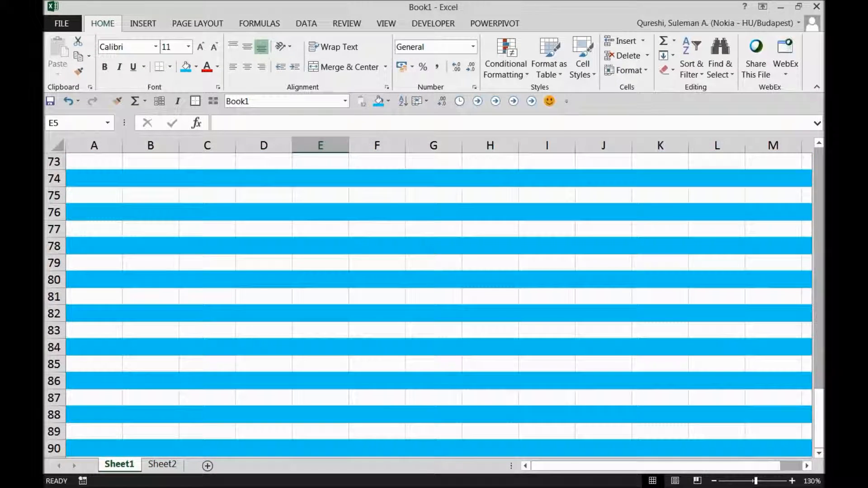
{"action": "left_click", "coordinate": [319, 263]}
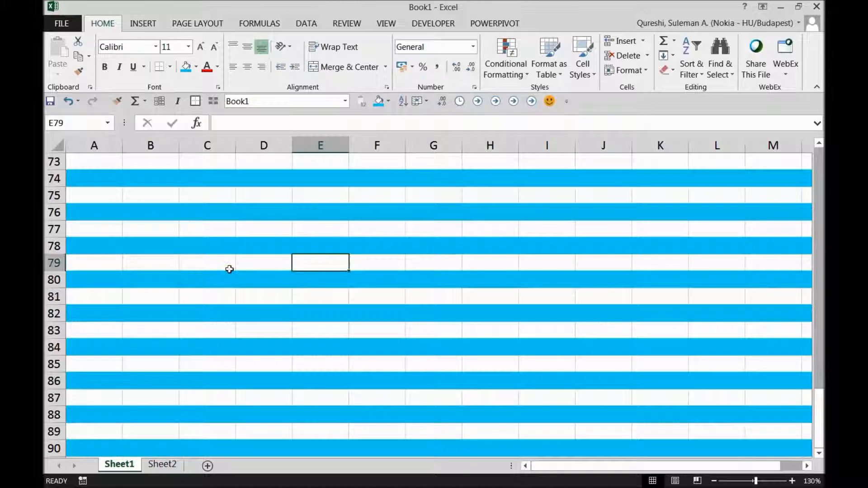
{"action": "scroll", "coordinate": [227, 268], "scroll_direction": "down", "scroll_amount": 16}
{"action": "scroll", "coordinate": [230, 270], "scroll_direction": "down", "scroll_amount": 15}
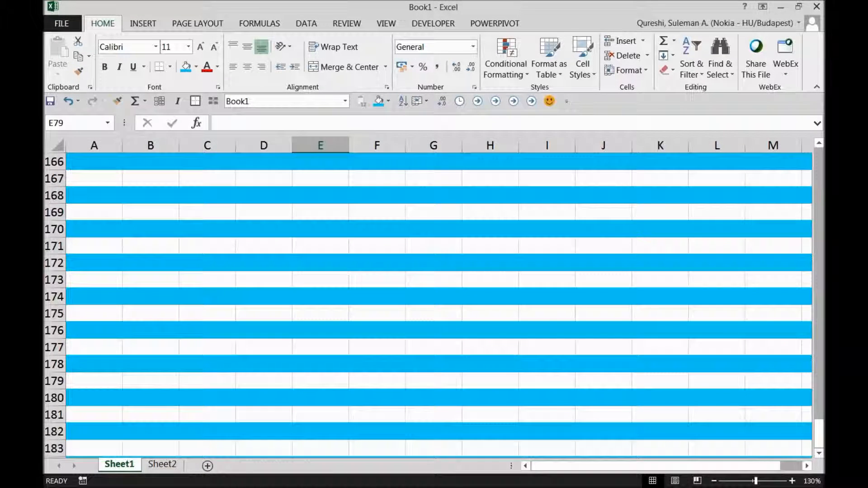